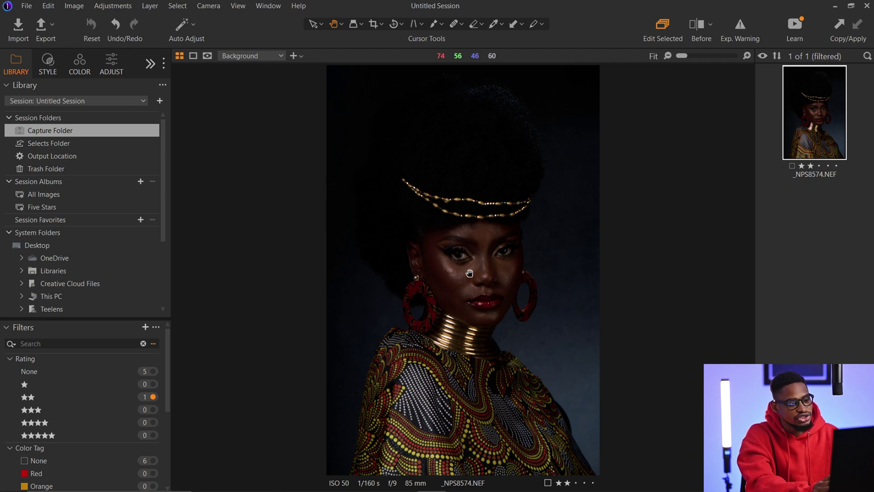
# Raise the portrait's exposure to 1.52 and set brightness to 7.
pyautogui.click(112, 63)
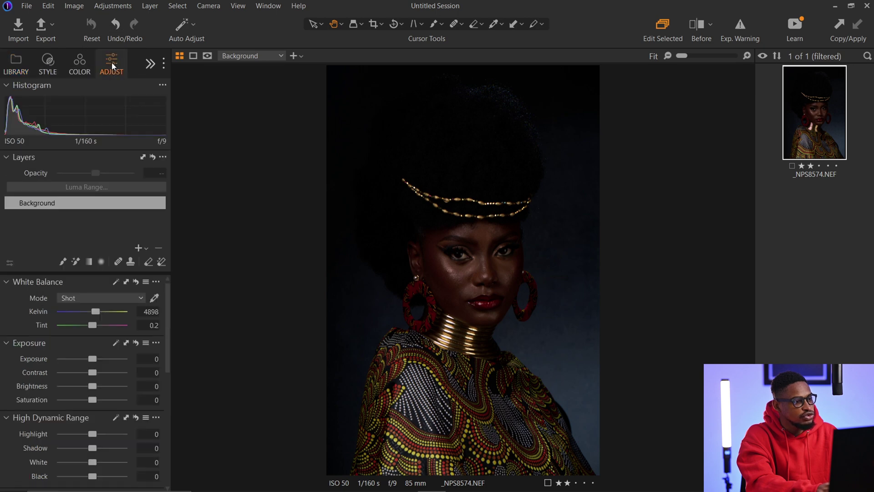
pyautogui.click(94, 359)
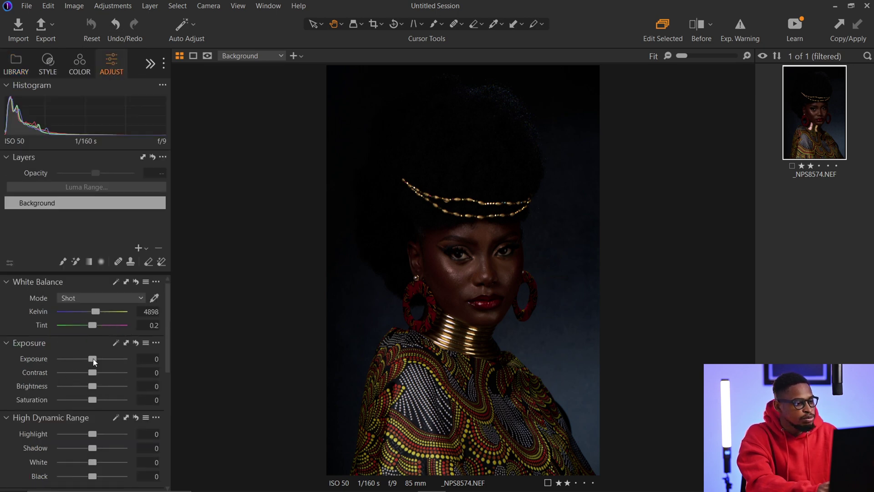
pyautogui.moveTo(93, 358)
pyautogui.mouseDown()
pyautogui.moveTo(103, 358)
pyautogui.moveTo(83, 356)
pyautogui.moveTo(105, 357)
pyautogui.mouseUp()
pyautogui.moveTo(93, 386); pyautogui.dragTo(106, 386)
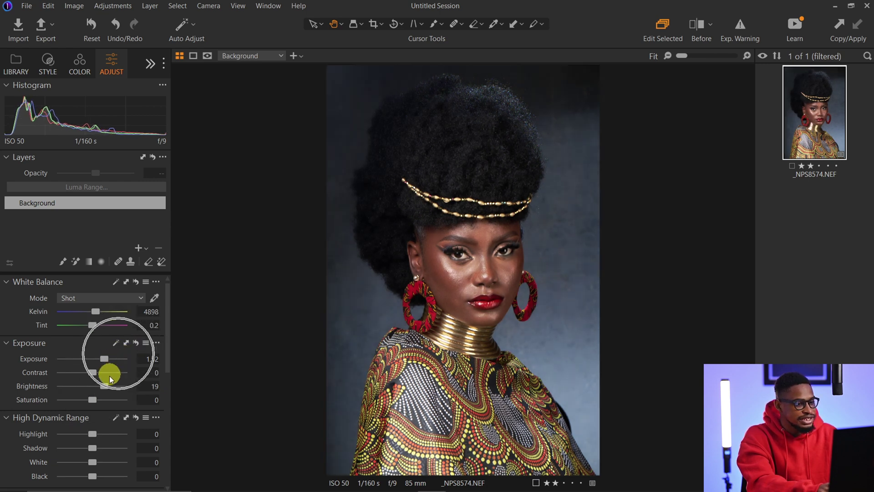
pyautogui.click(107, 388)
pyautogui.moveTo(105, 386); pyautogui.dragTo(99, 386)
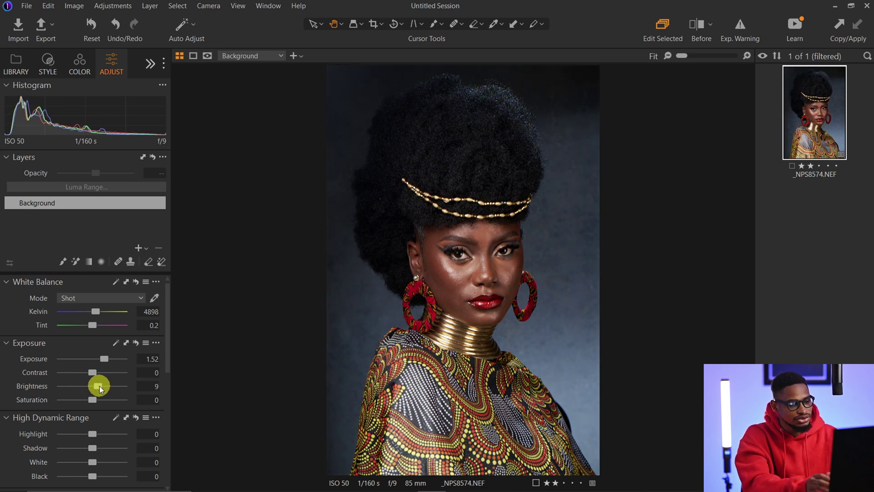
pyautogui.click(106, 356)
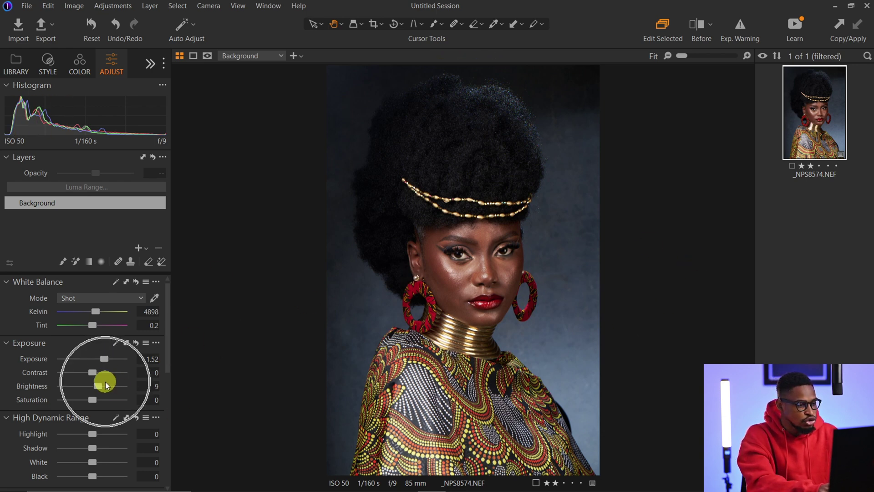
pyautogui.moveTo(100, 387); pyautogui.dragTo(99, 387)
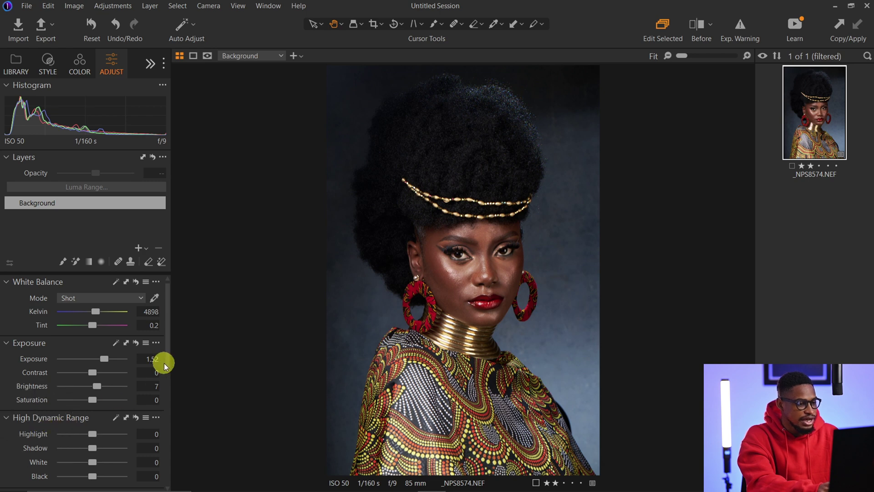
# Set HDR Highlight to -54 and Shadow to 12, and the Levels black point to 1.
pyautogui.scroll(-3, 169, 363)
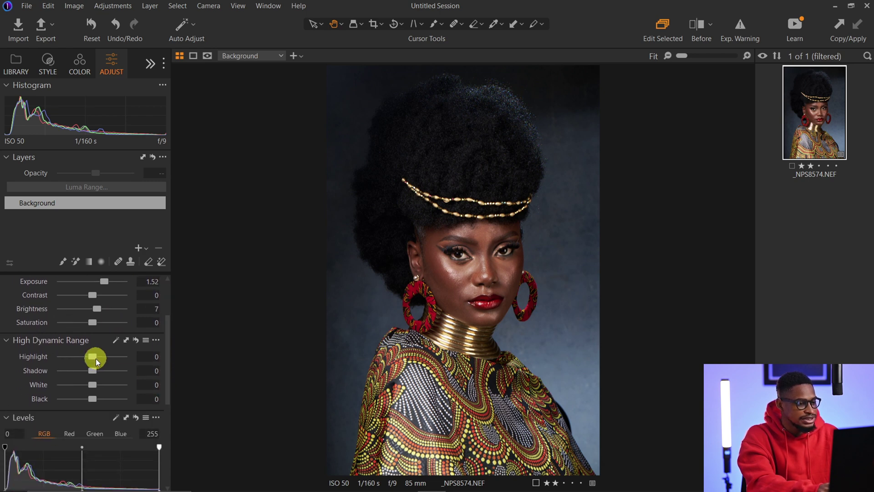
pyautogui.moveTo(91, 358)
pyautogui.mouseDown()
pyautogui.moveTo(74, 357)
pyautogui.moveTo(96, 370)
pyautogui.mouseUp()
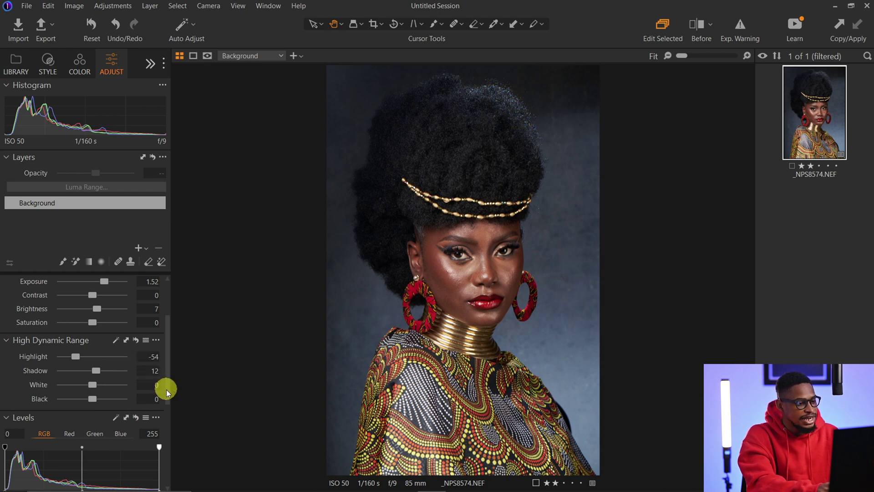
pyautogui.moveTo(165, 389); pyautogui.dragTo(166, 409)
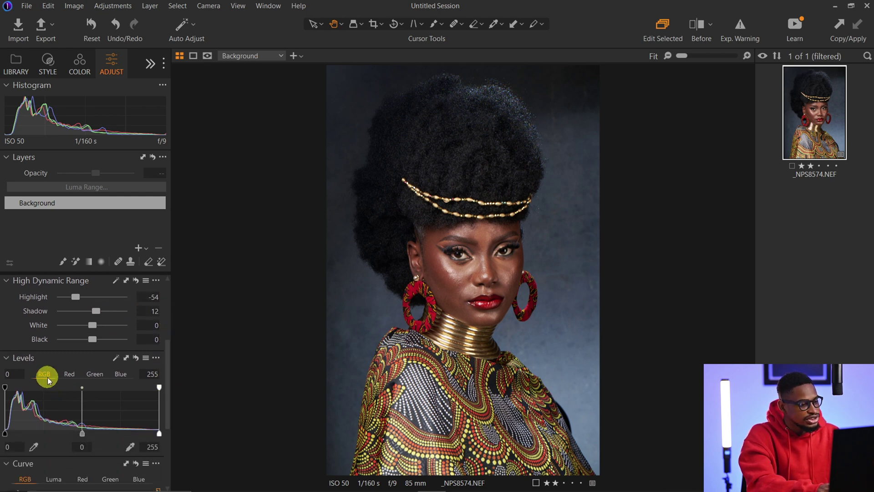
pyautogui.click(6, 433)
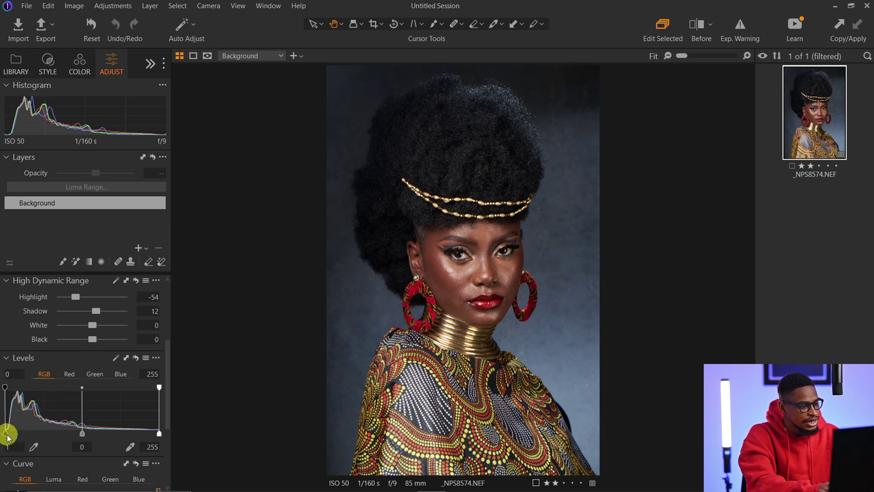
pyautogui.moveTo(8, 436); pyautogui.dragTo(8, 437)
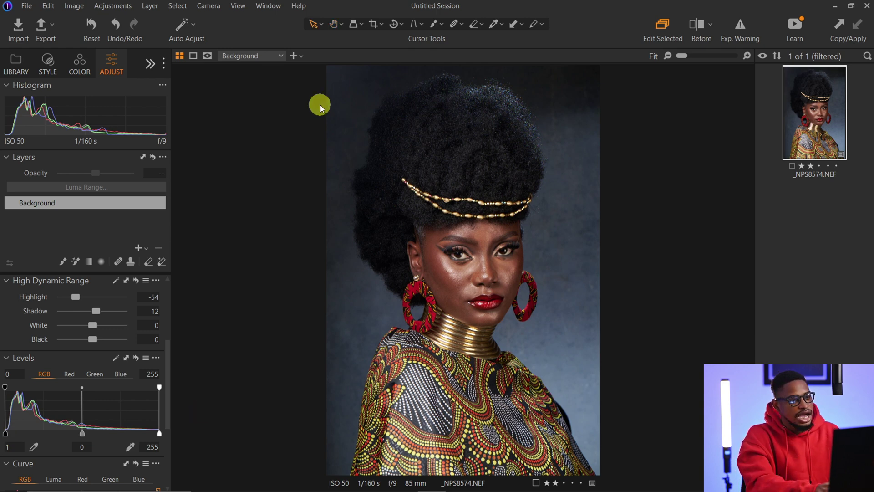
# Crop to a 4x5 ratio with the frame moved up around the head.
pyautogui.press('v')
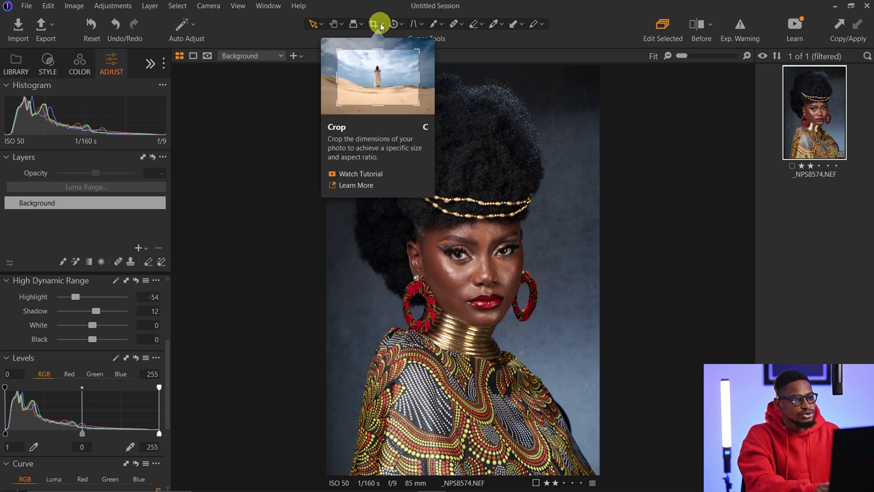
pyautogui.click(381, 23)
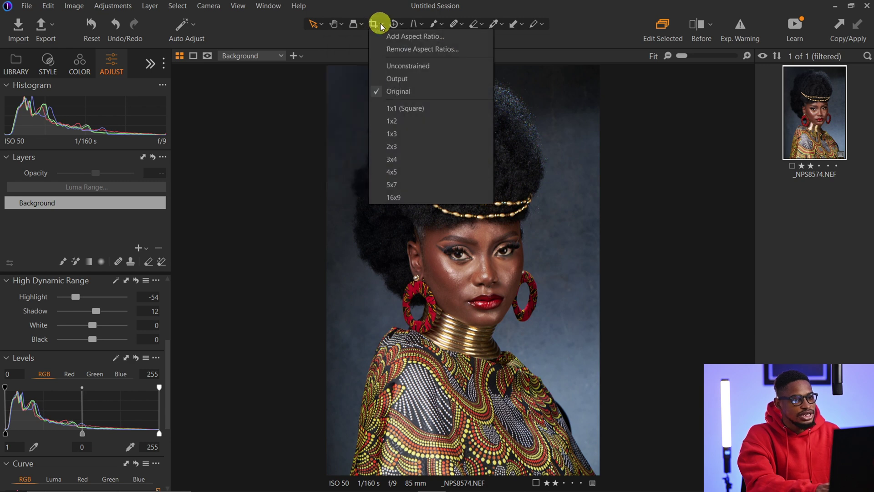
pyautogui.click(394, 171)
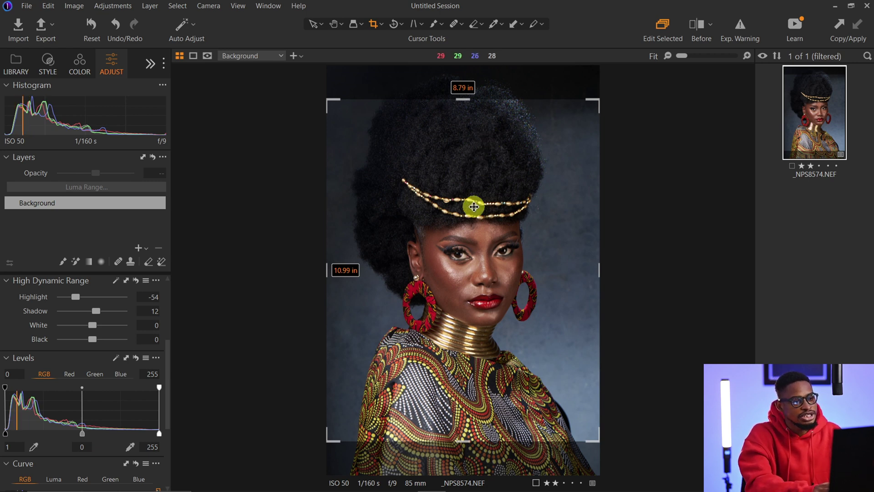
pyautogui.moveTo(474, 207); pyautogui.dragTo(473, 170)
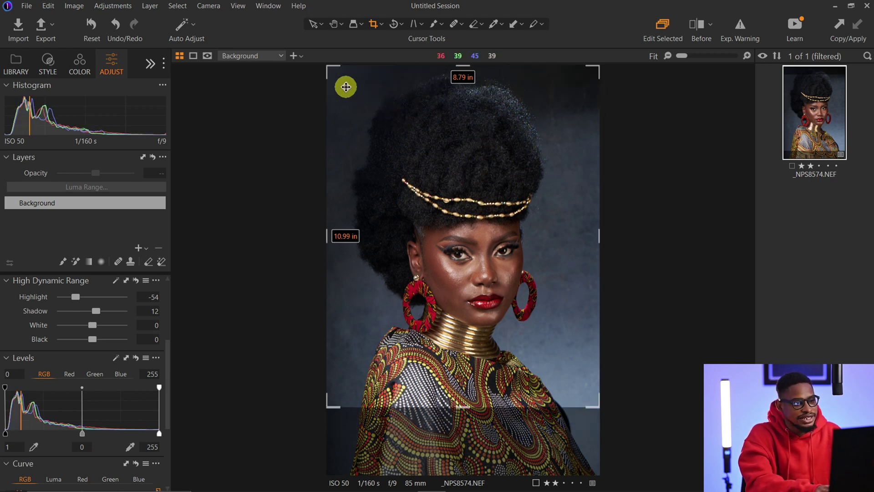
pyautogui.press('h')
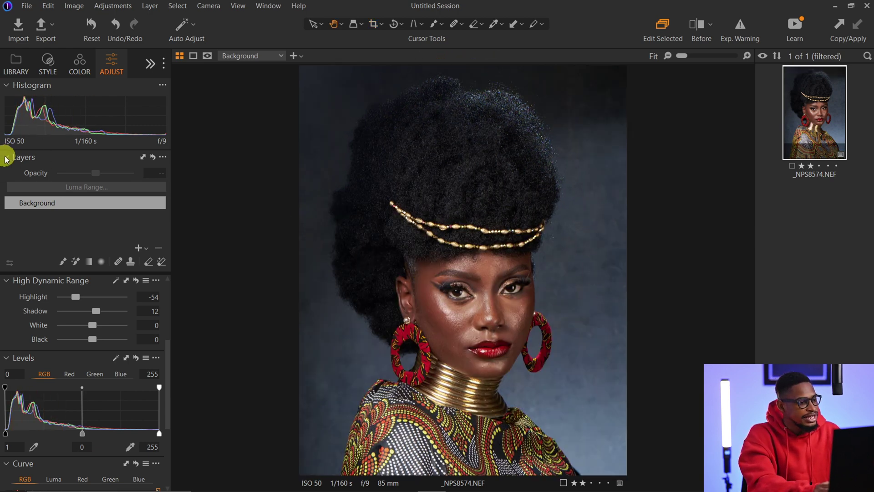
# Add a New Filled Adjustment Layer and rename it 'skin tone'.
pyautogui.click(143, 248)
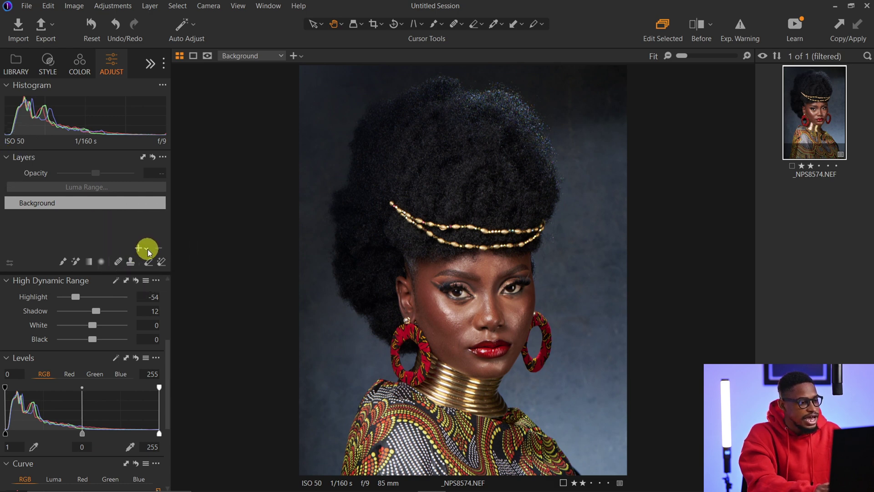
pyautogui.click(148, 250)
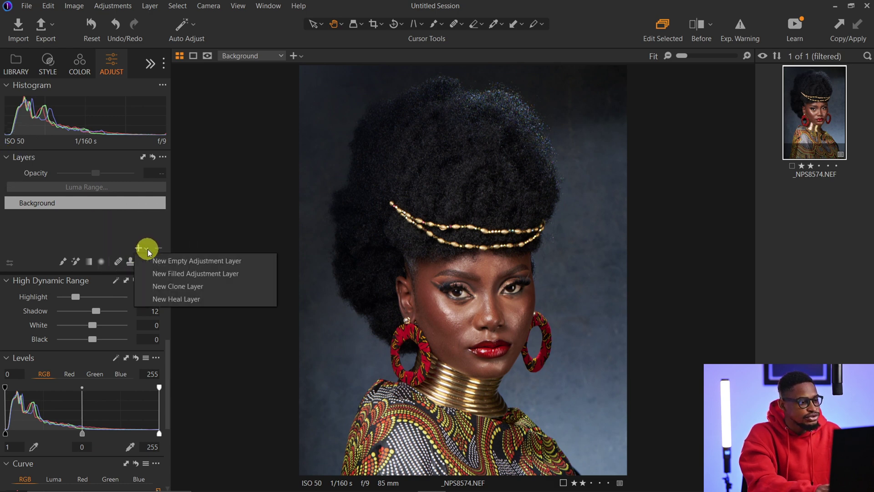
pyautogui.click(191, 275)
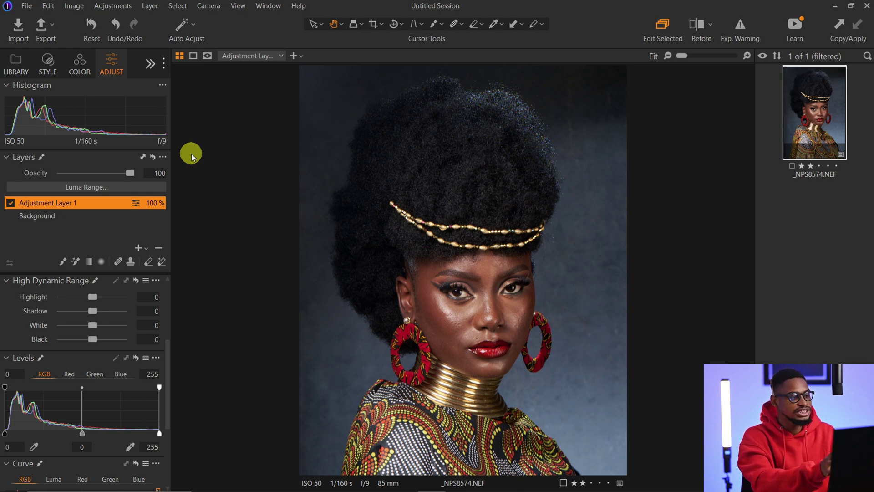
pyautogui.doubleClick(47, 203)
pyautogui.write('skin tone')
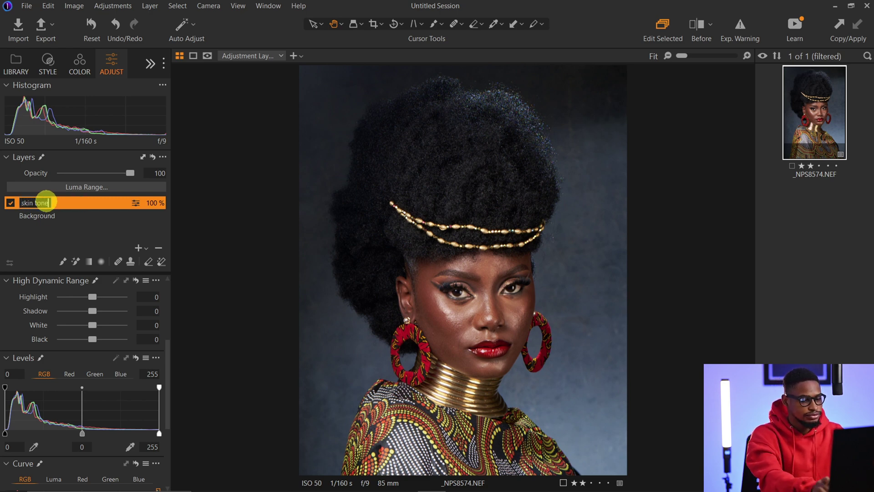
pyautogui.press('Return')
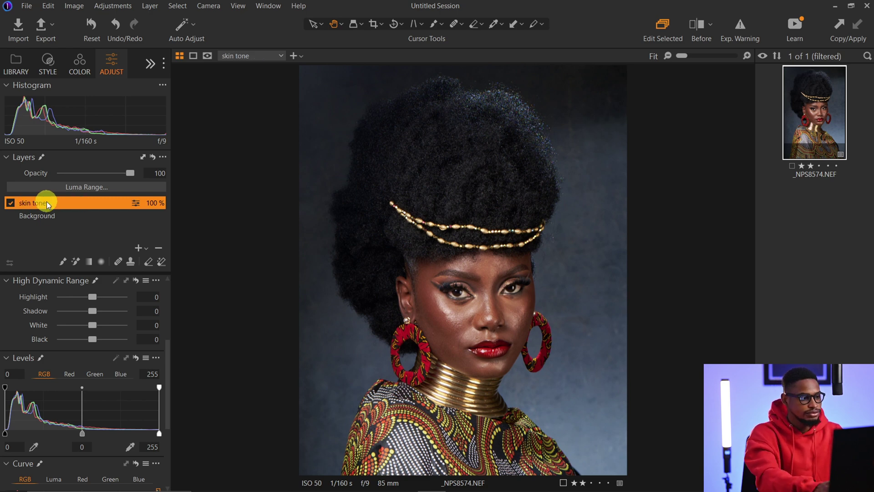
# Show only the Color Editor's Skin Tone tab and arm its colour picker.
pyautogui.click(79, 72)
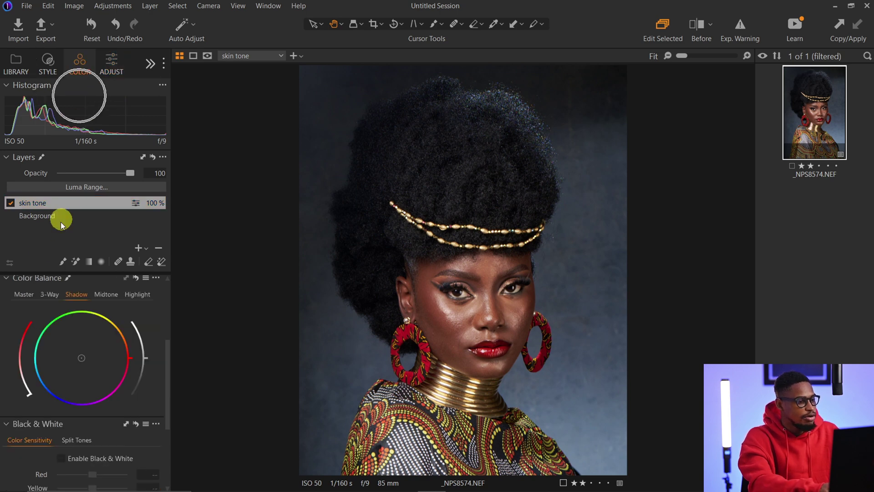
pyautogui.click(6, 280)
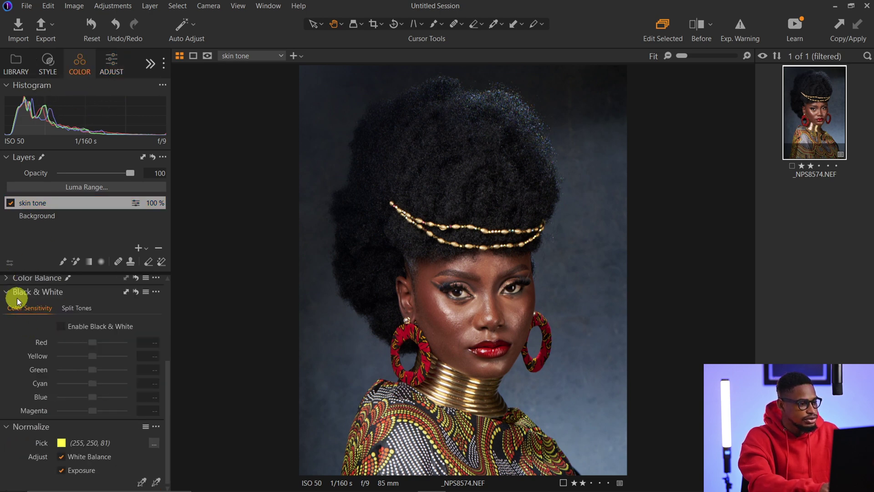
pyautogui.click(7, 292)
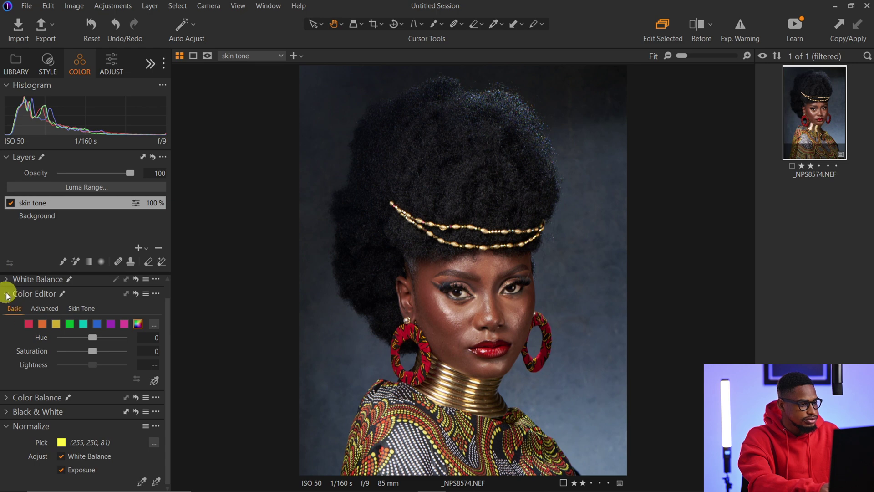
pyautogui.click(10, 295)
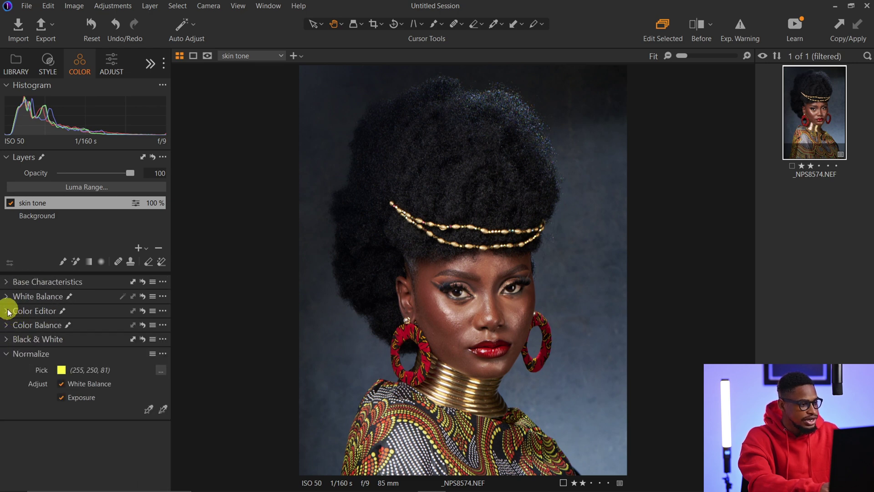
pyautogui.click(7, 311)
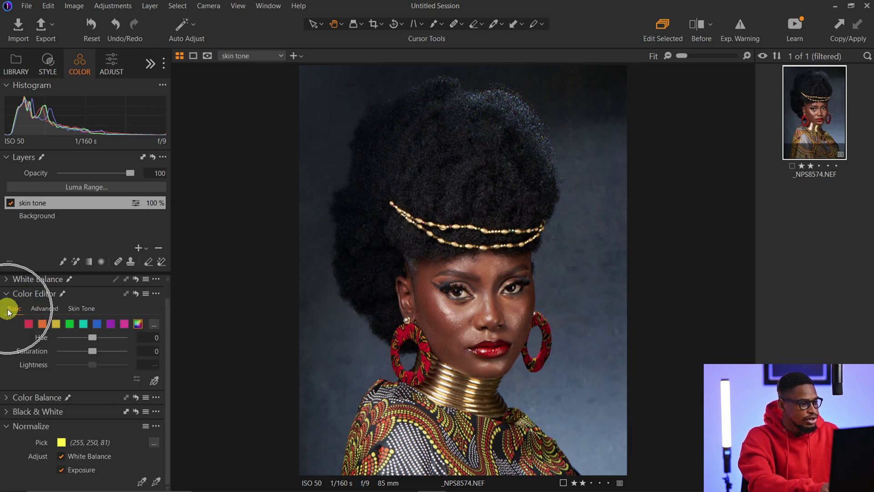
pyautogui.click(91, 309)
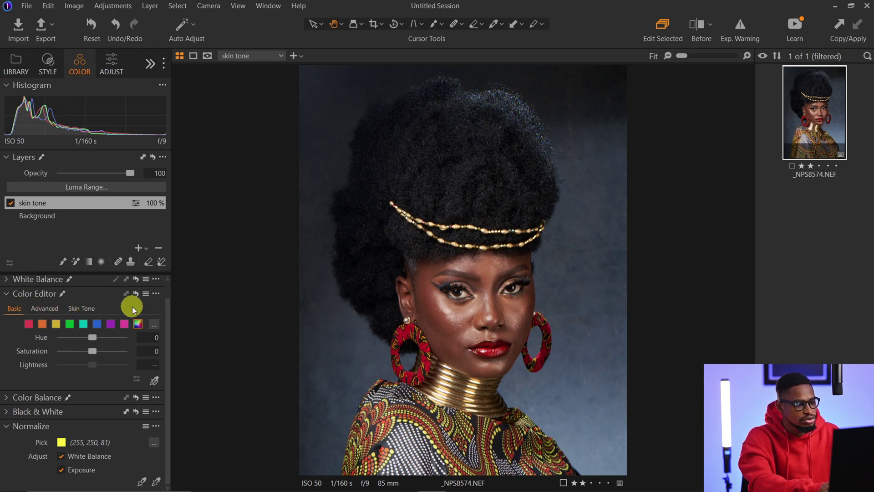
pyautogui.click(81, 306)
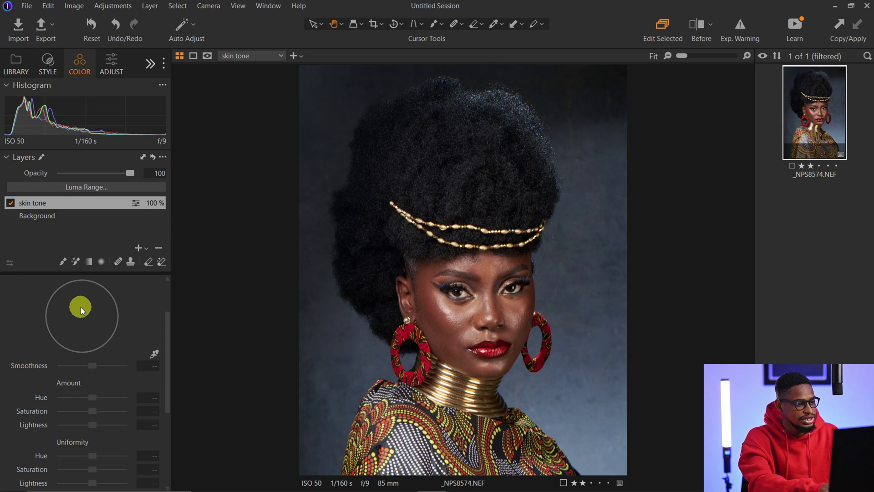
pyautogui.moveTo(170, 342); pyautogui.dragTo(168, 324)
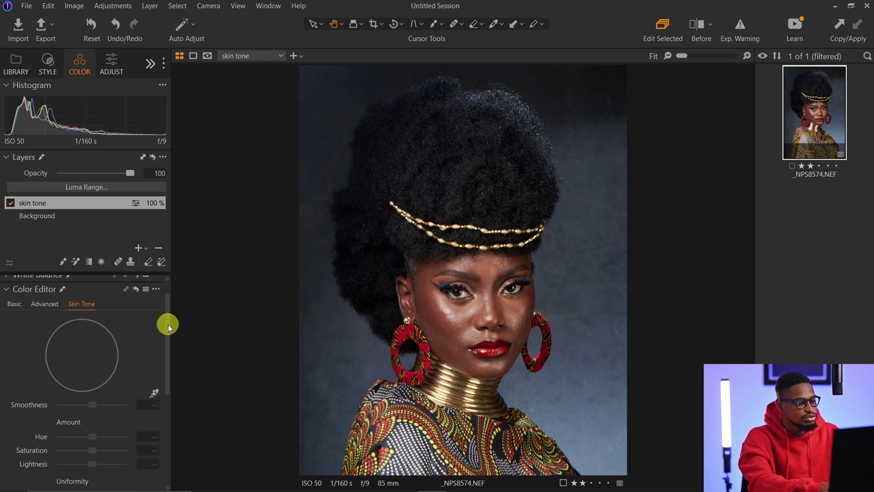
pyautogui.click(154, 353)
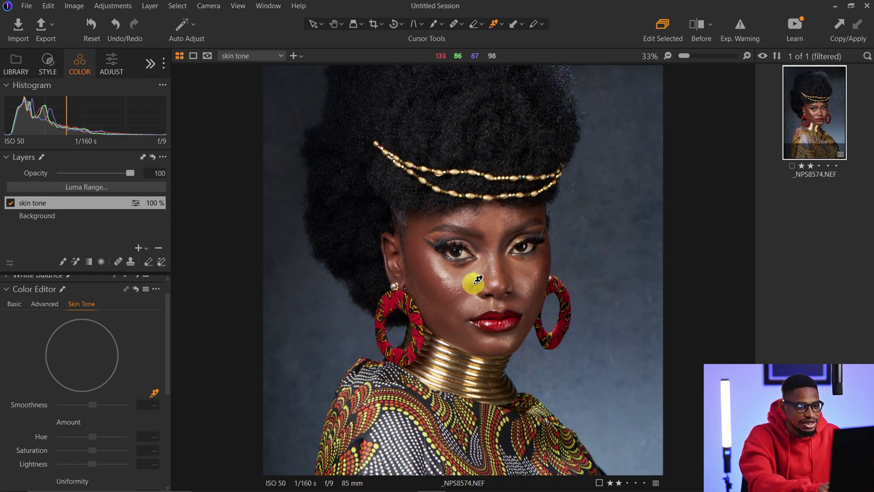
# Sample the cheek colour (RGB 128/86/68) and enable View Selected Color Range.
pyautogui.click(455, 294)
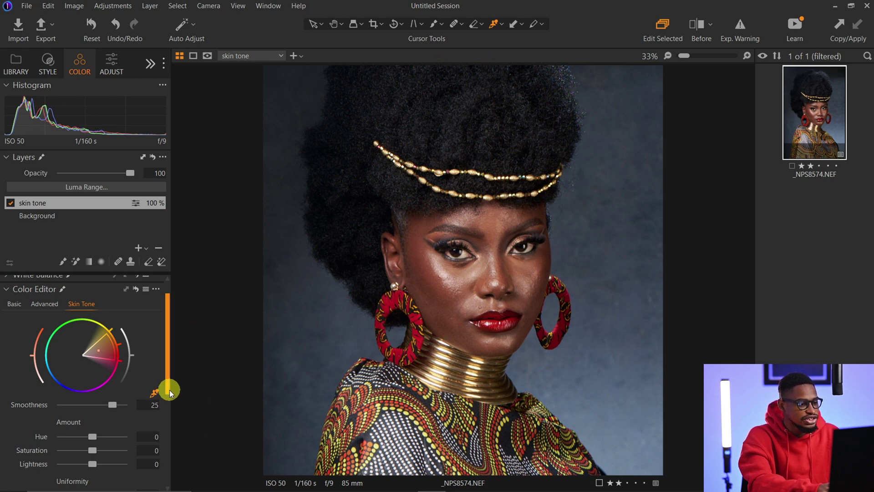
pyautogui.moveTo(170, 390); pyautogui.dragTo(169, 450)
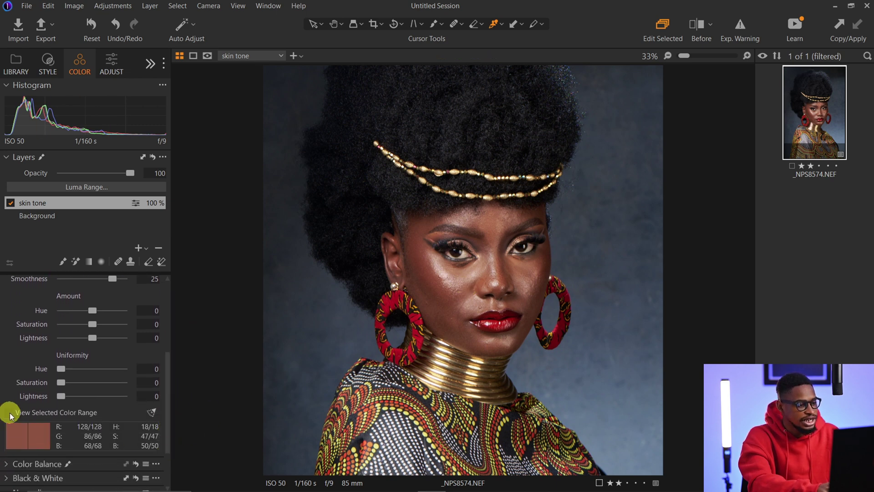
pyautogui.click(10, 413)
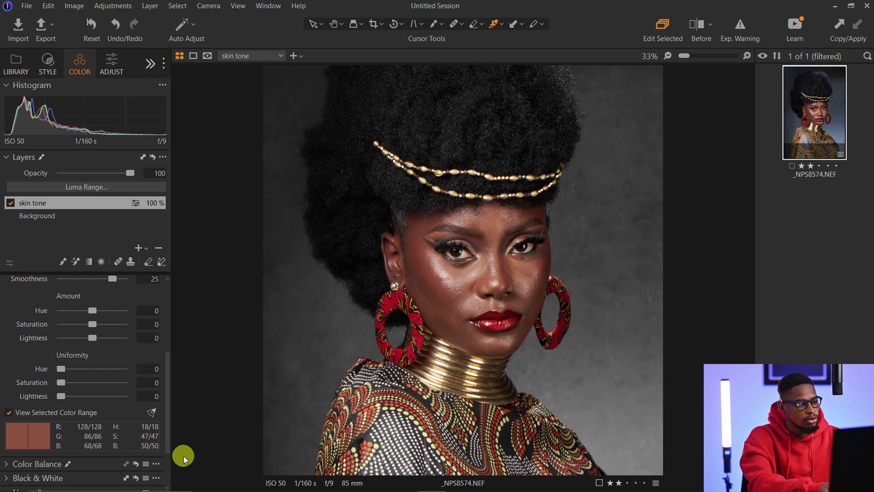
# Tighten the skin tone wedge on the colour wheel and lower Smoothness to 16.7.
pyautogui.moveTo(169, 423); pyautogui.dragTo(171, 361)
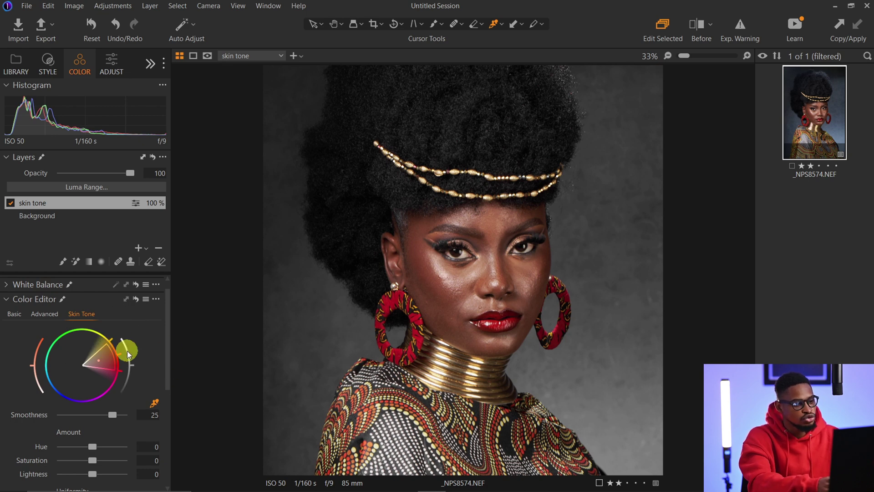
pyautogui.moveTo(127, 350); pyautogui.dragTo(133, 381)
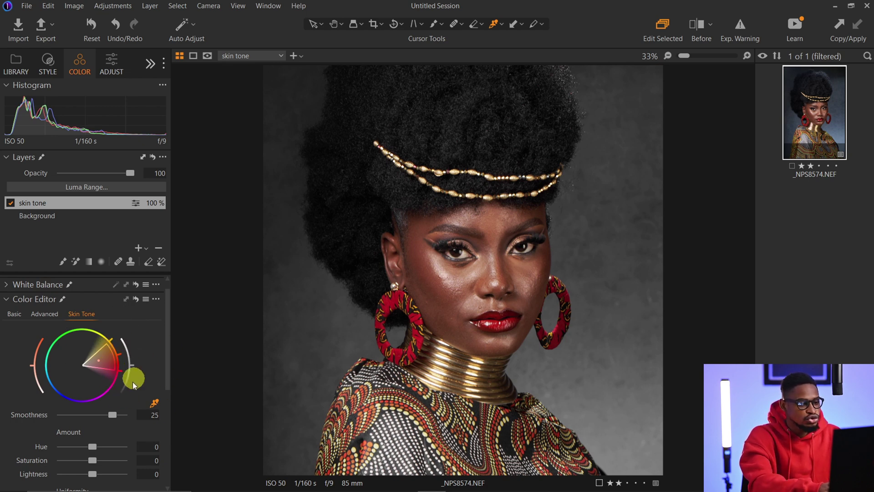
pyautogui.moveTo(118, 346)
pyautogui.mouseDown()
pyautogui.moveTo(110, 348)
pyautogui.moveTo(111, 340)
pyautogui.mouseUp()
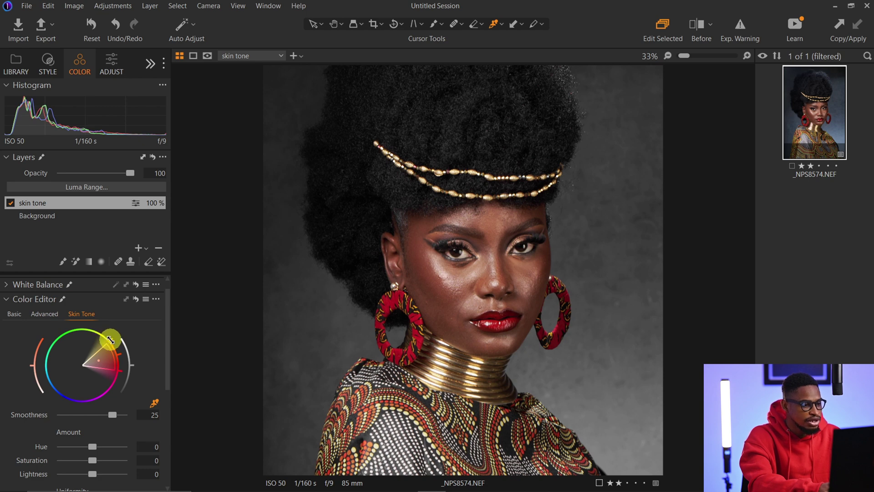
pyautogui.click(113, 408)
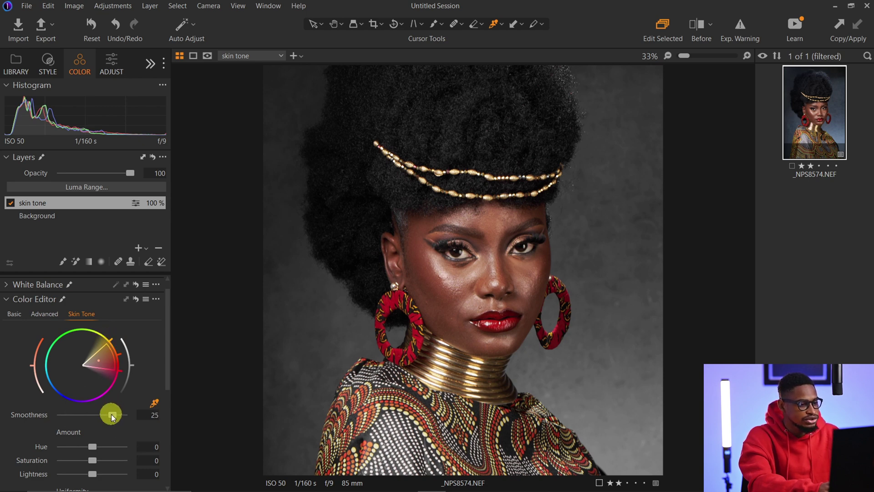
pyautogui.moveTo(112, 414); pyautogui.dragTo(94, 415)
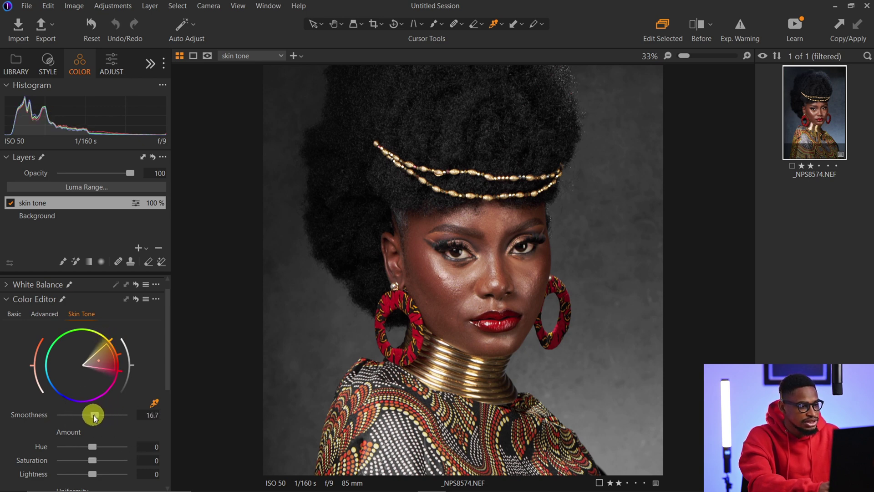
pyautogui.moveTo(108, 364)
pyautogui.mouseDown()
pyautogui.moveTo(113, 342)
pyautogui.moveTo(123, 369)
pyautogui.mouseUp()
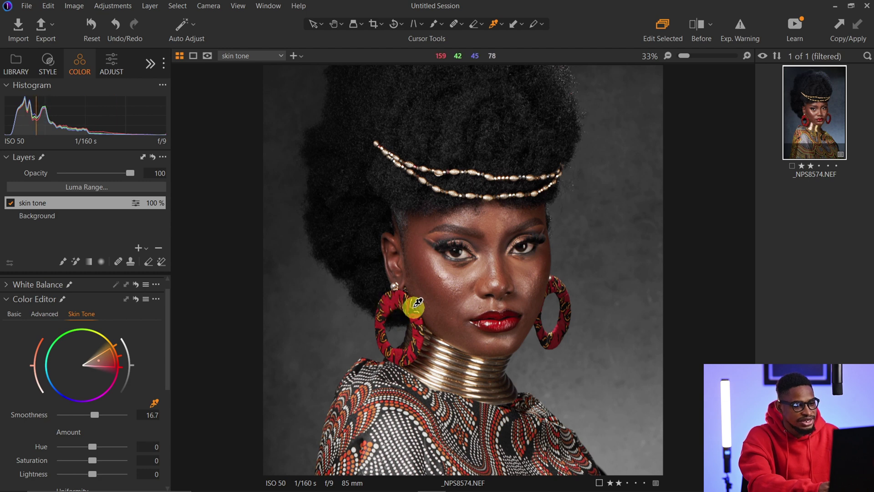
# Set skin Uniformity Hue to 31 and Saturation to 30, then turn off the range preview.
pyautogui.click(441, 374)
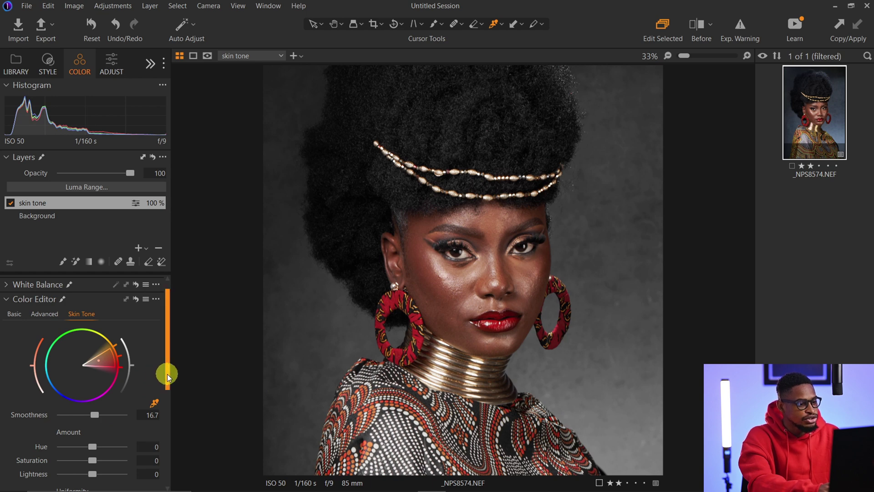
pyautogui.moveTo(167, 374); pyautogui.dragTo(167, 419)
pyautogui.click(67, 398)
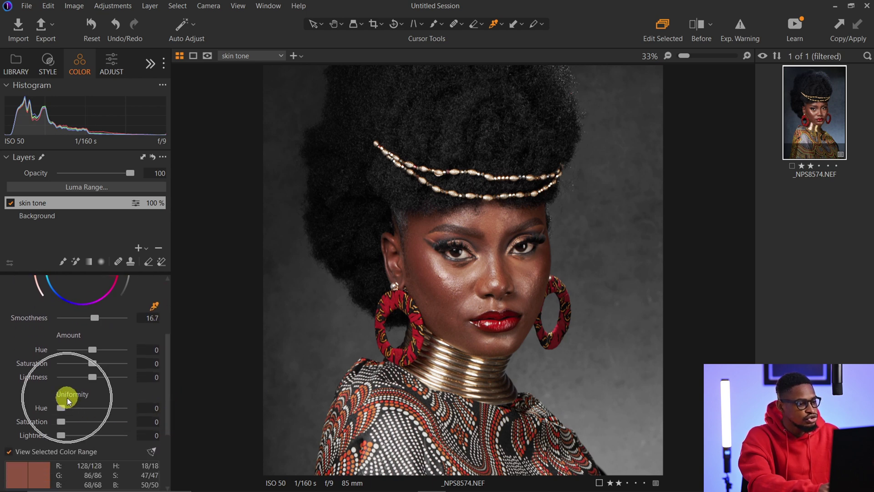
pyautogui.click(67, 398)
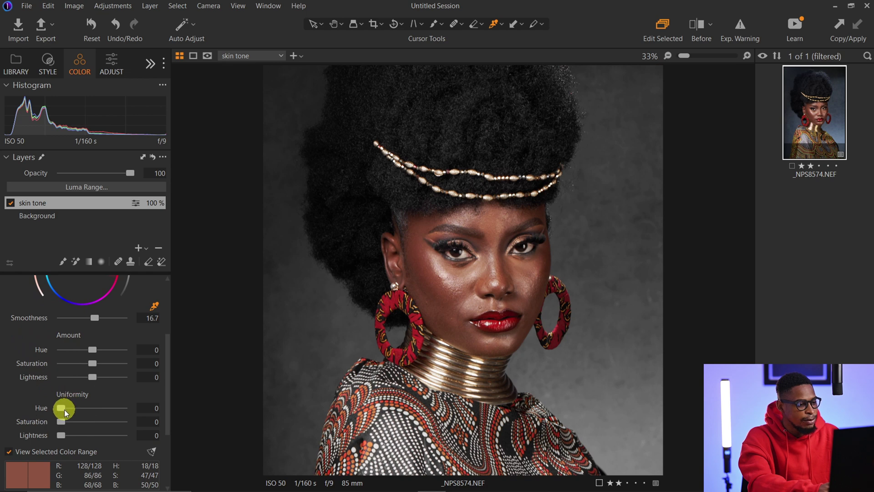
pyautogui.moveTo(64, 410); pyautogui.dragTo(78, 421)
pyautogui.click(10, 451)
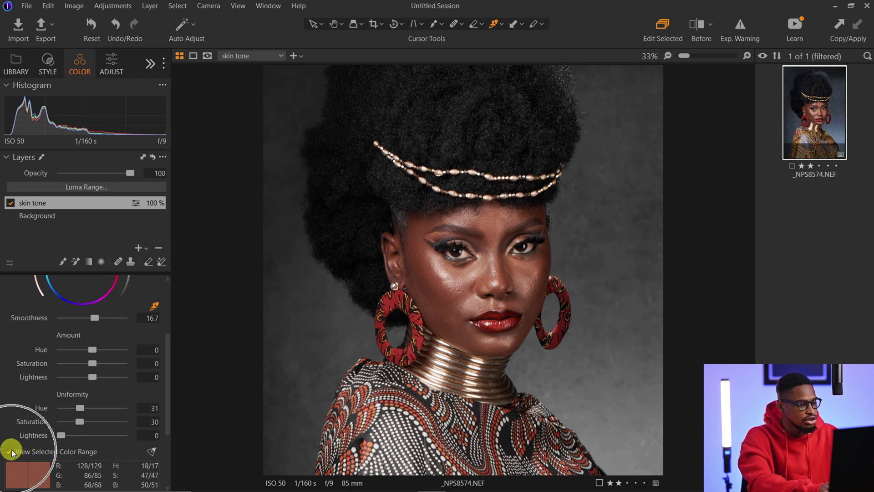
pyautogui.click(11, 452)
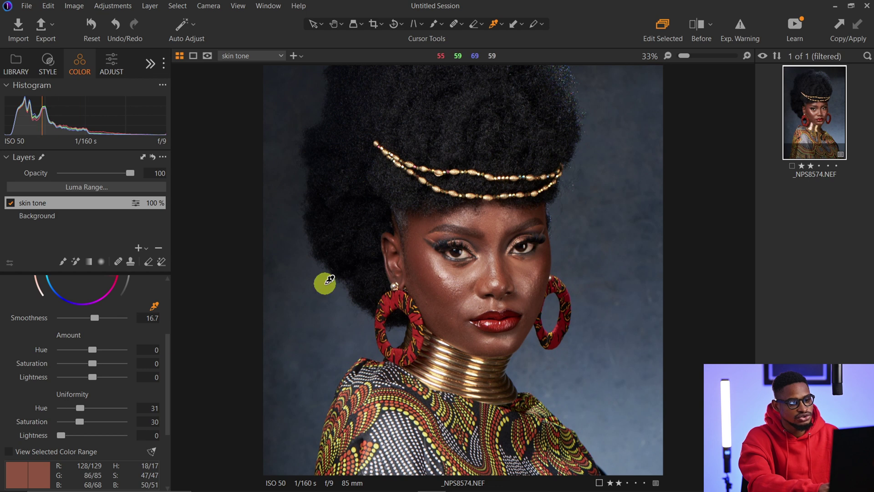
# Toggle the skin tone layer off and on twice to compare the effect.
pyautogui.moveTo(167, 396); pyautogui.dragTo(168, 292)
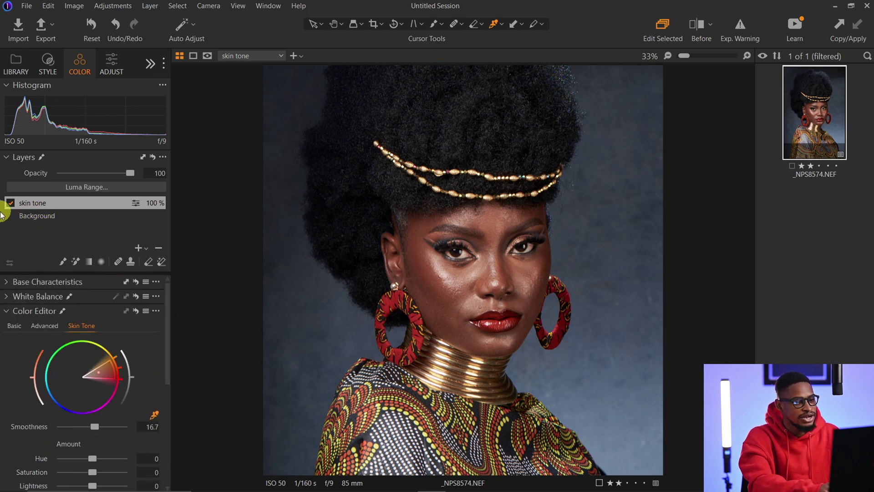
pyautogui.click(10, 203)
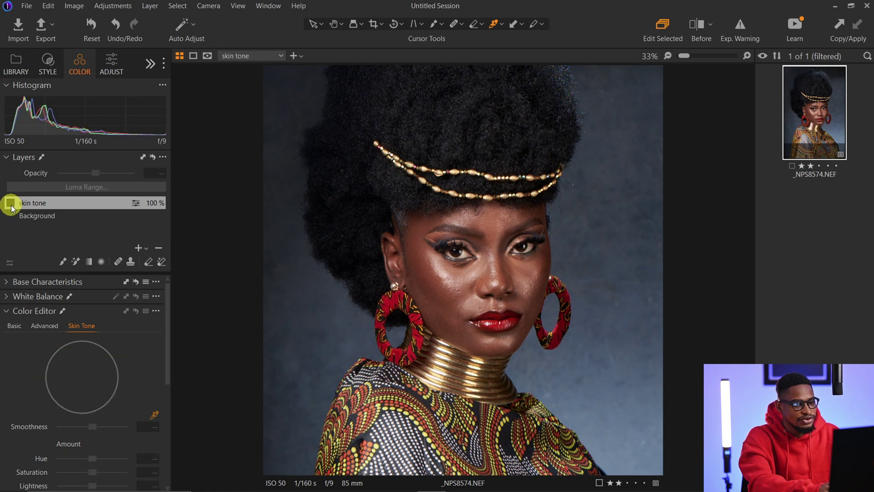
pyautogui.click(11, 203)
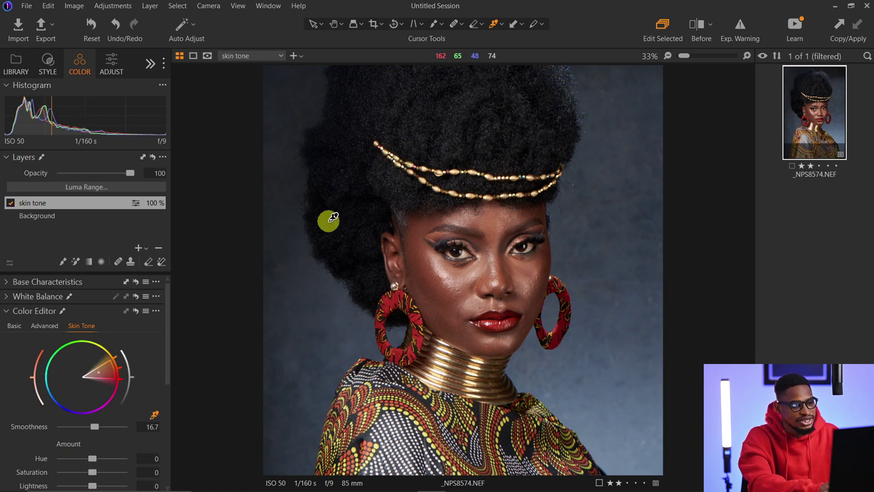
pyautogui.click(10, 203)
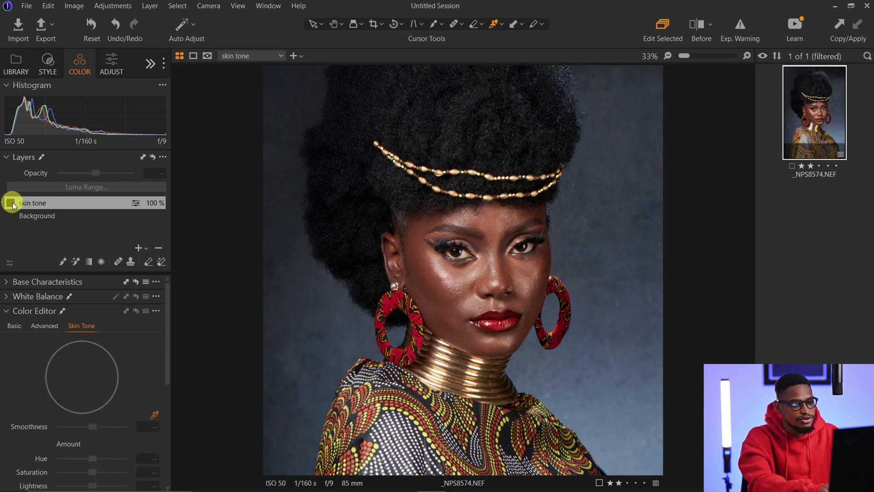
pyautogui.click(10, 203)
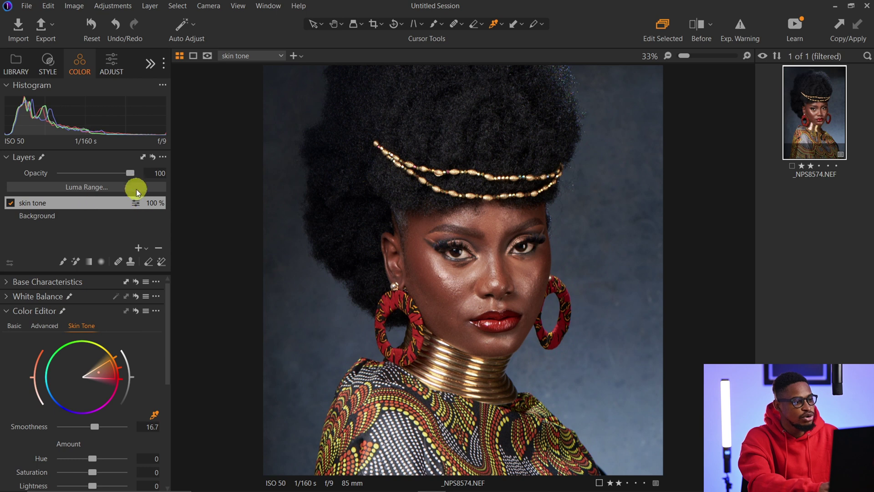
# Lower the skin tone layer's opacity from 100 to 92%.
pyautogui.click(130, 171)
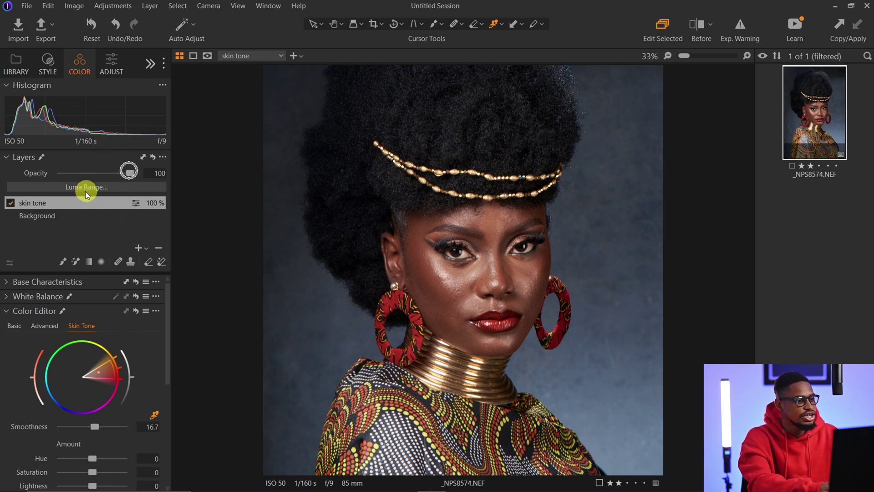
pyautogui.click(68, 204)
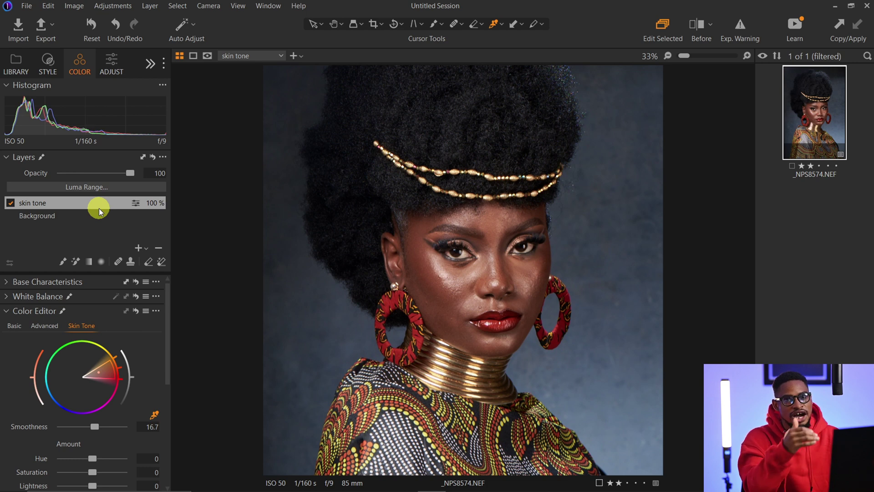
pyautogui.click(130, 175)
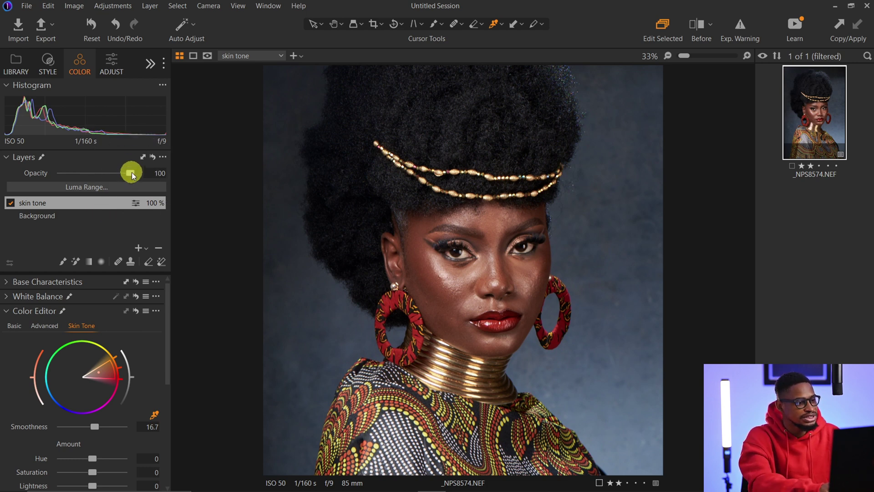
pyautogui.moveTo(132, 172); pyautogui.dragTo(127, 173)
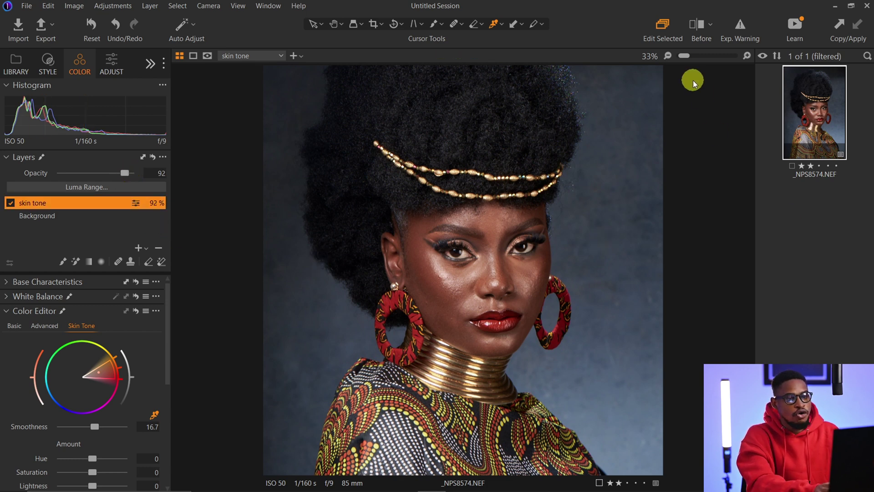
# Zoom to Fit and drag a before/after split divider across the portrait.
pyautogui.moveTo(686, 55); pyautogui.dragTo(661, 57)
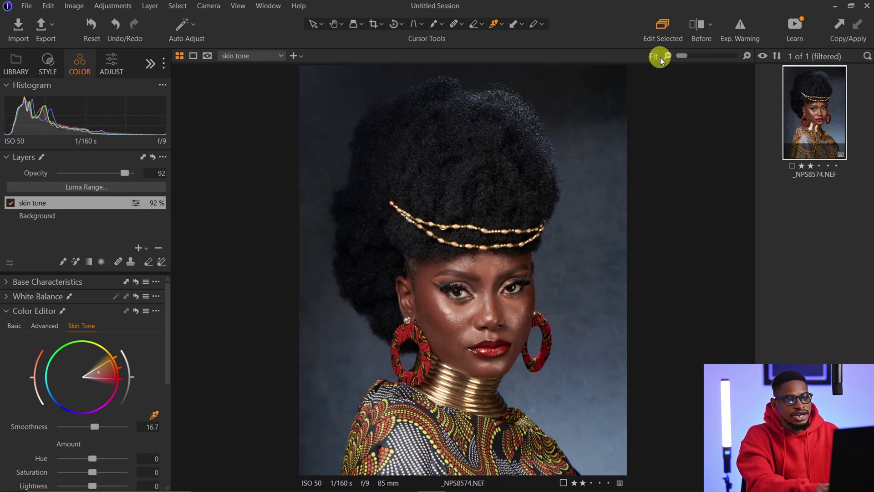
pyautogui.click(700, 24)
pyautogui.moveTo(465, 270); pyautogui.dragTo(223, 327)
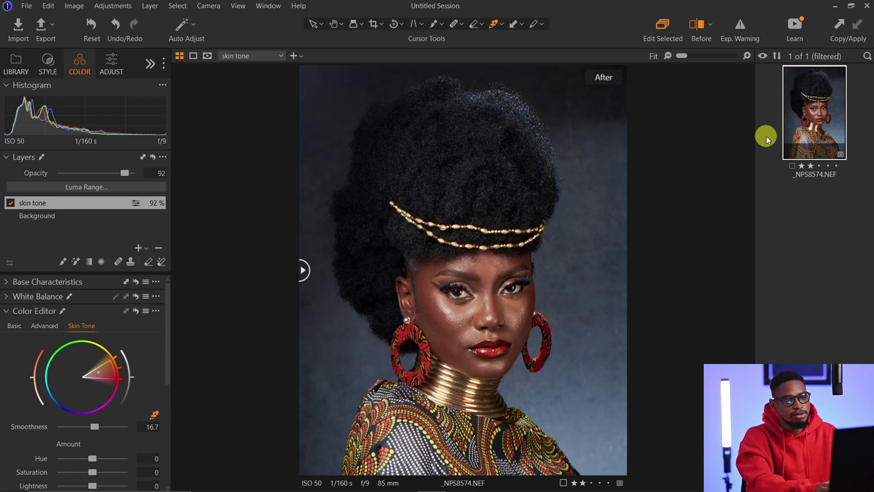
# Choose Edit With Adobe Photoshop 2023 for the portrait, bringing up its 16-bit uncompressed TIFF, Adobe RGB (1998), 300 px/in settings.
pyautogui.rightClick(817, 99)
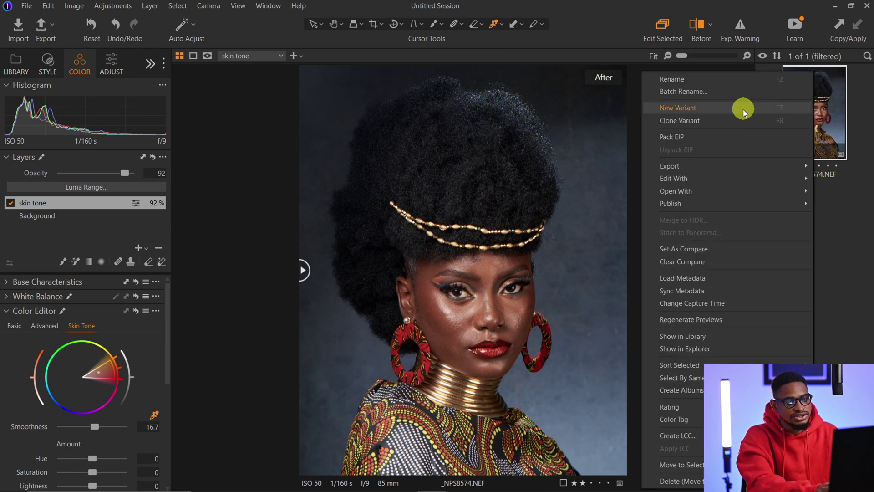
pyautogui.moveTo(716, 180)
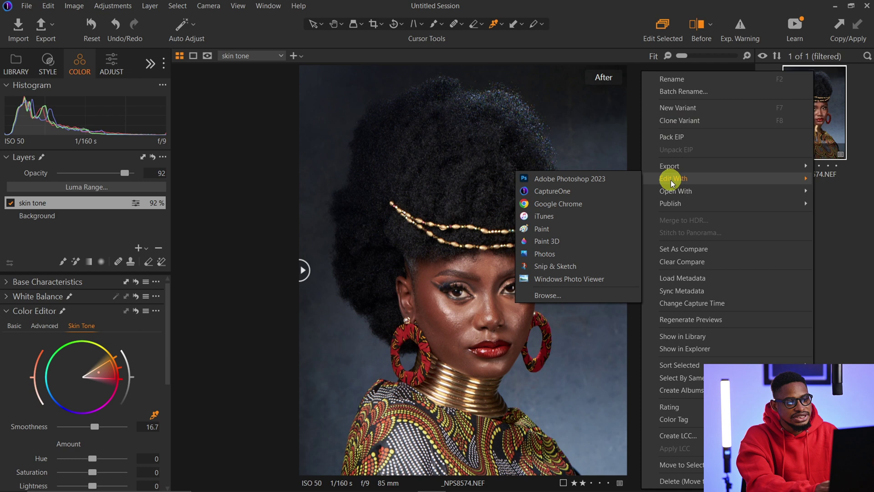
pyautogui.click(606, 180)
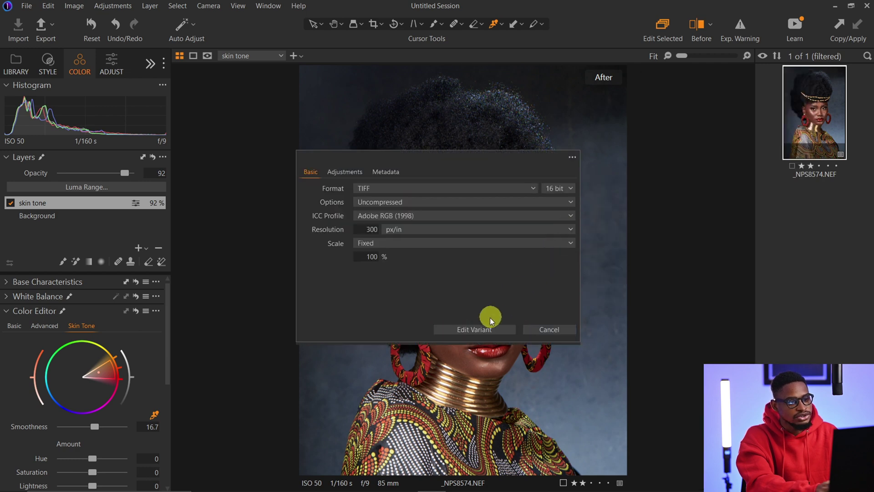